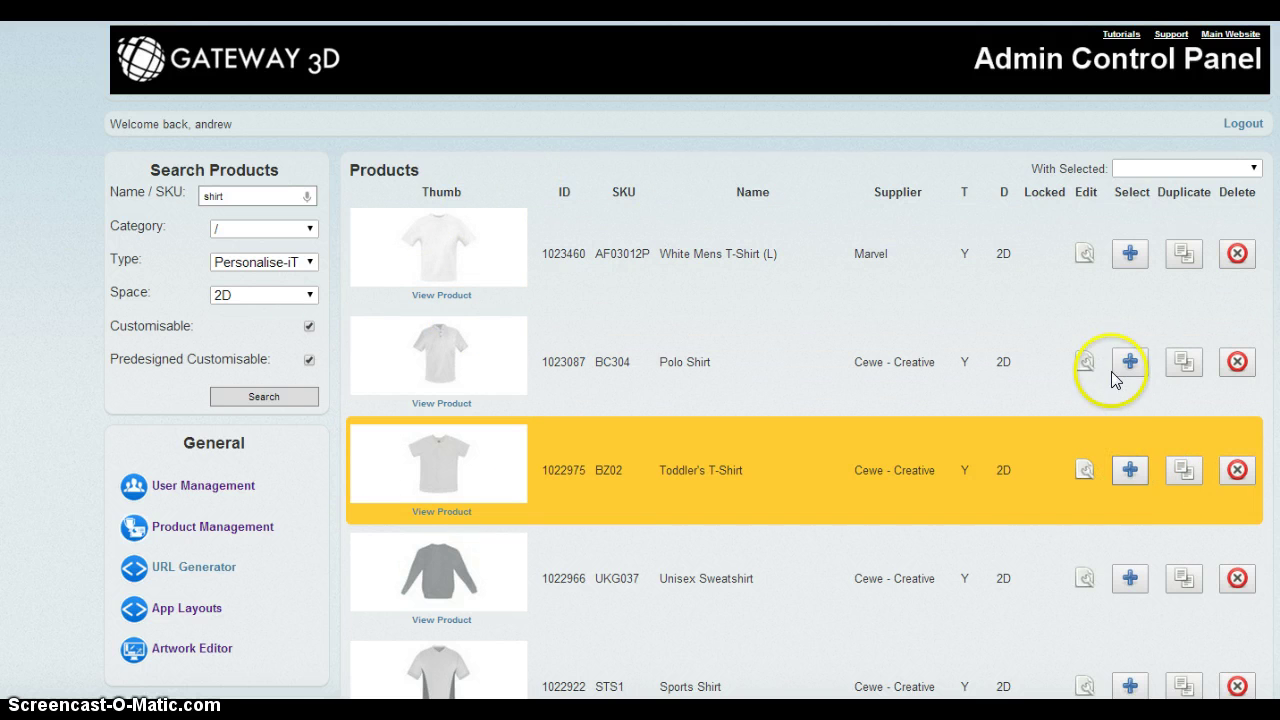
# - Create print-on-demand samples for the selected products using the Tulips.jpg image from the Pictures library
pyautogui.click(1172, 168)
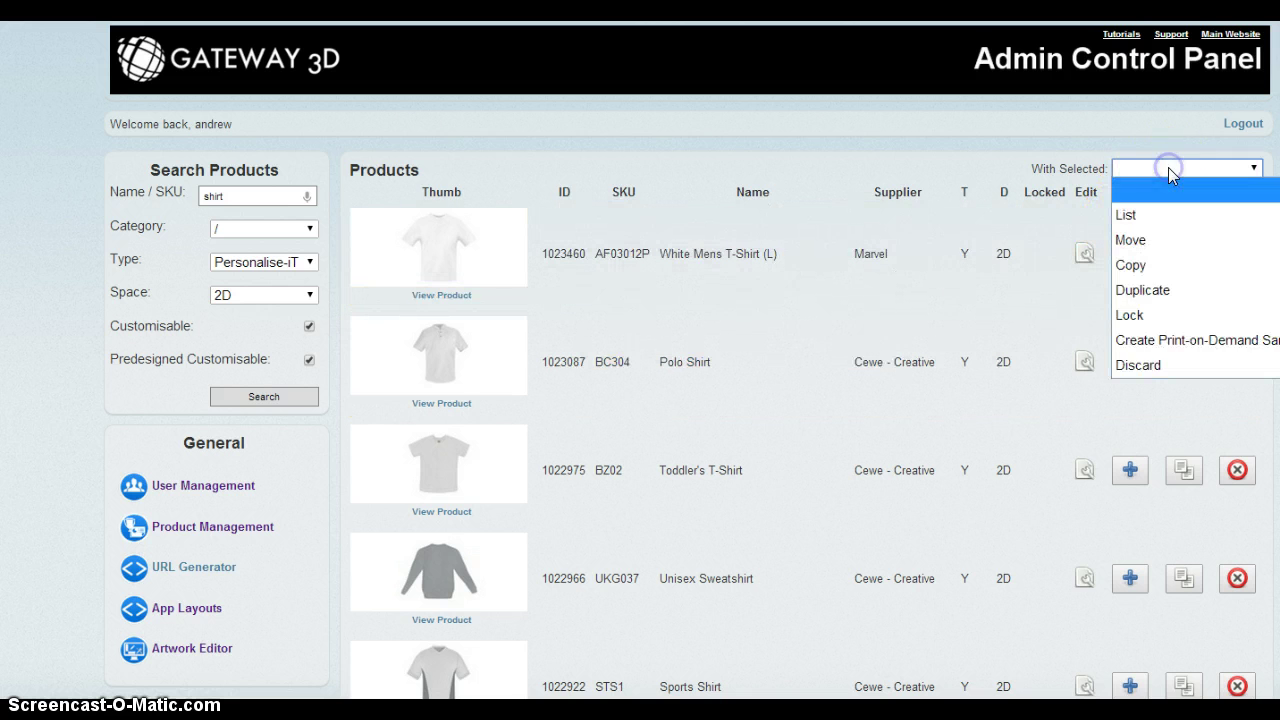
pyautogui.click(1157, 342)
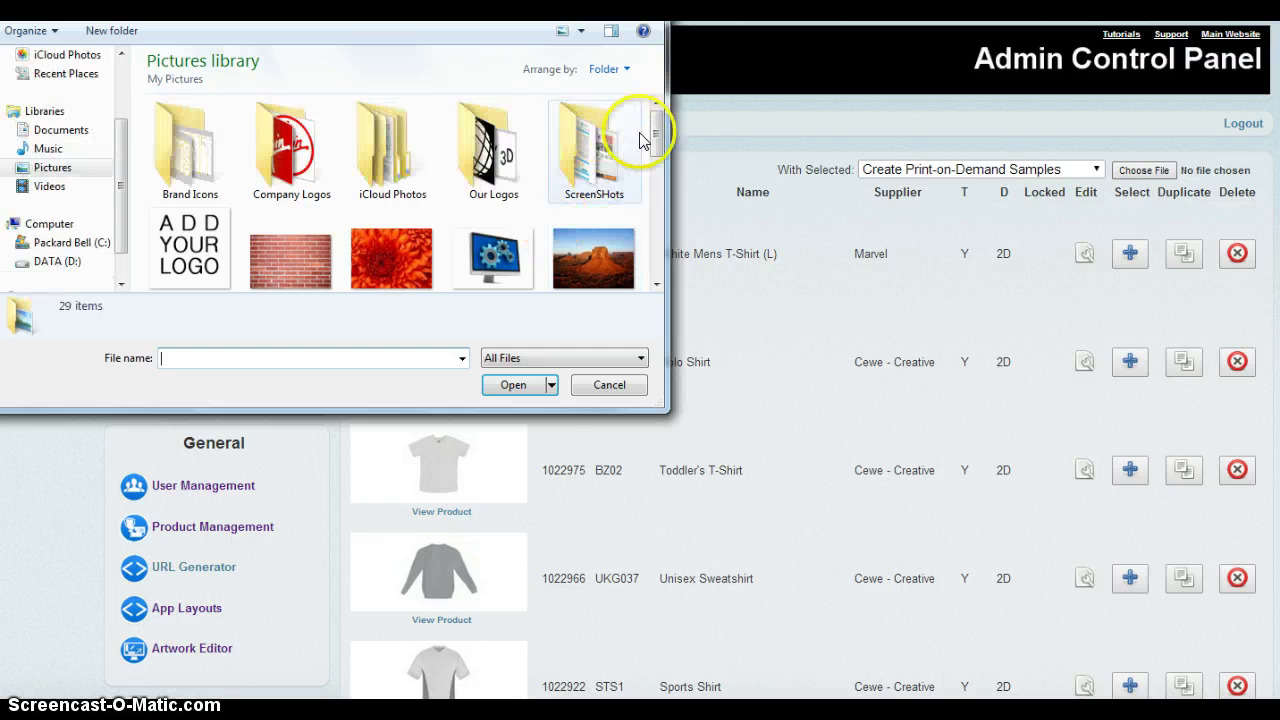
pyautogui.moveTo(655, 147); pyautogui.dragTo(660, 250)
pyautogui.doubleClick(288, 262)
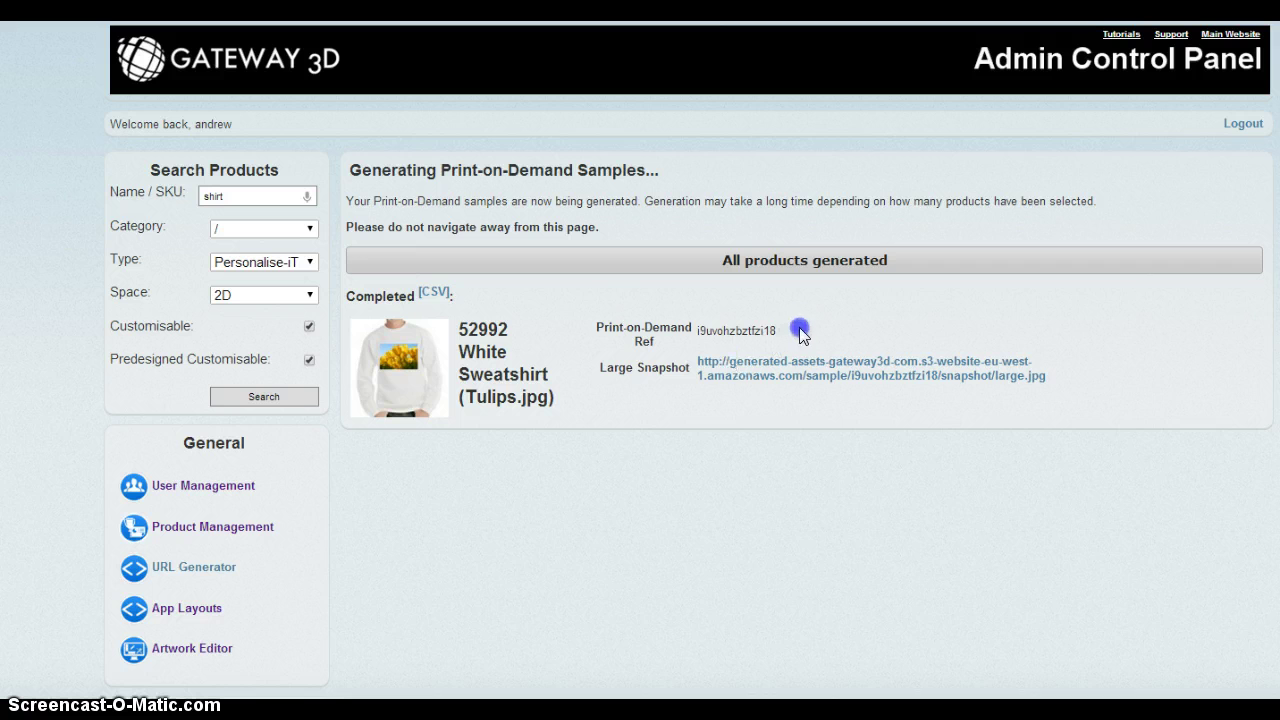
# - Examine the print-on-demand reference of the generated White Sweatshirt sample and open its large snapshot
pyautogui.moveTo(785, 331); pyautogui.dragTo(688, 331)
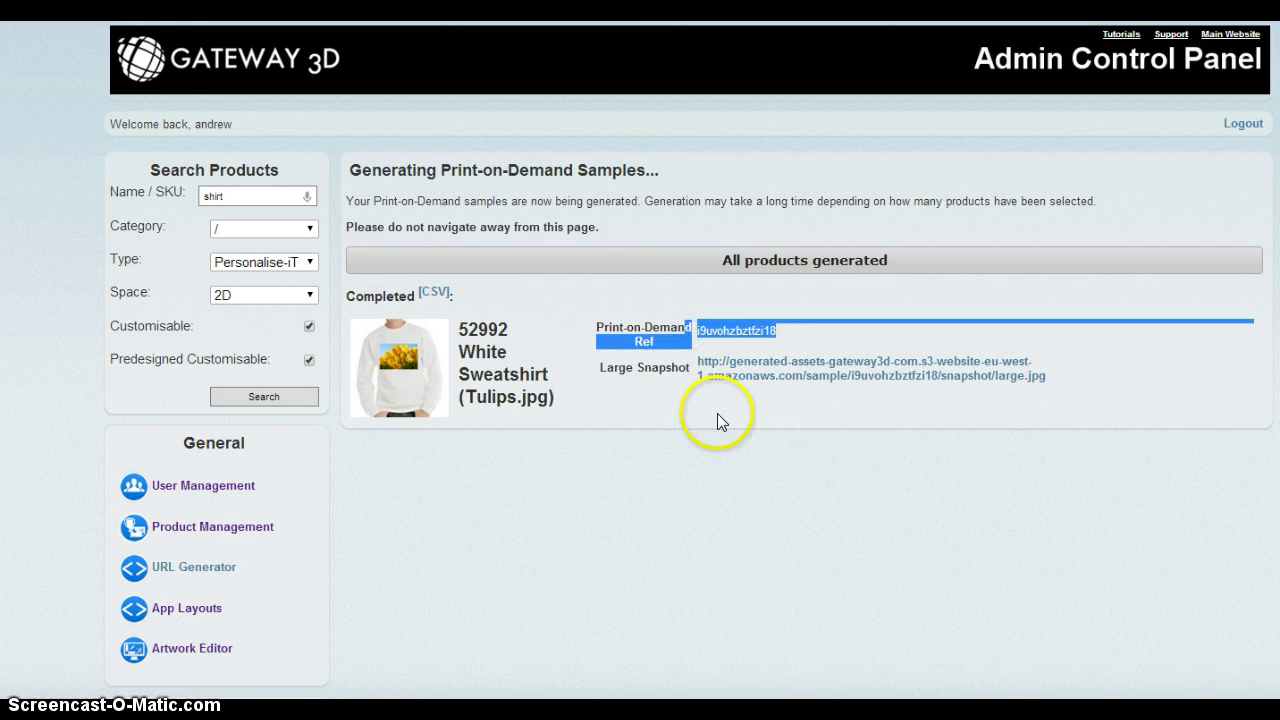
pyautogui.click(577, 292)
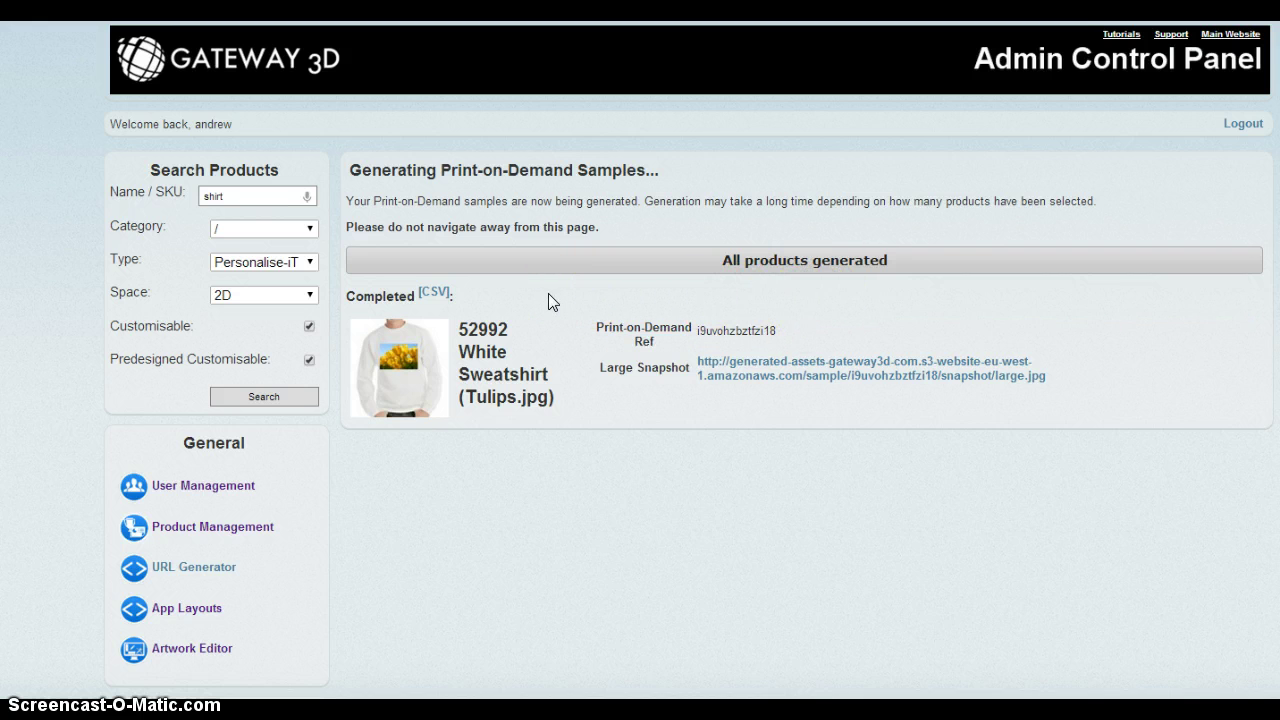
pyautogui.click(764, 364)
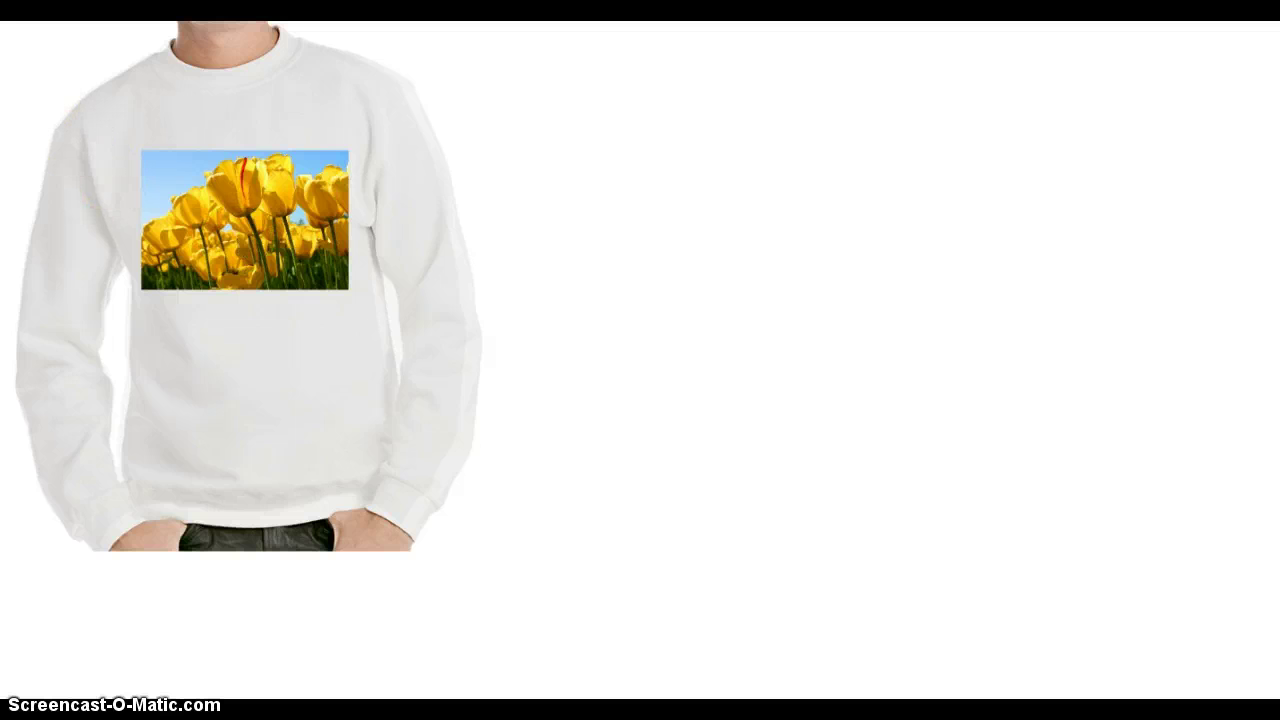
# - Leave the snapshot and review the size options offered for the Keep Calm Only Poo Baby Grow
pyautogui.click(14, 12)
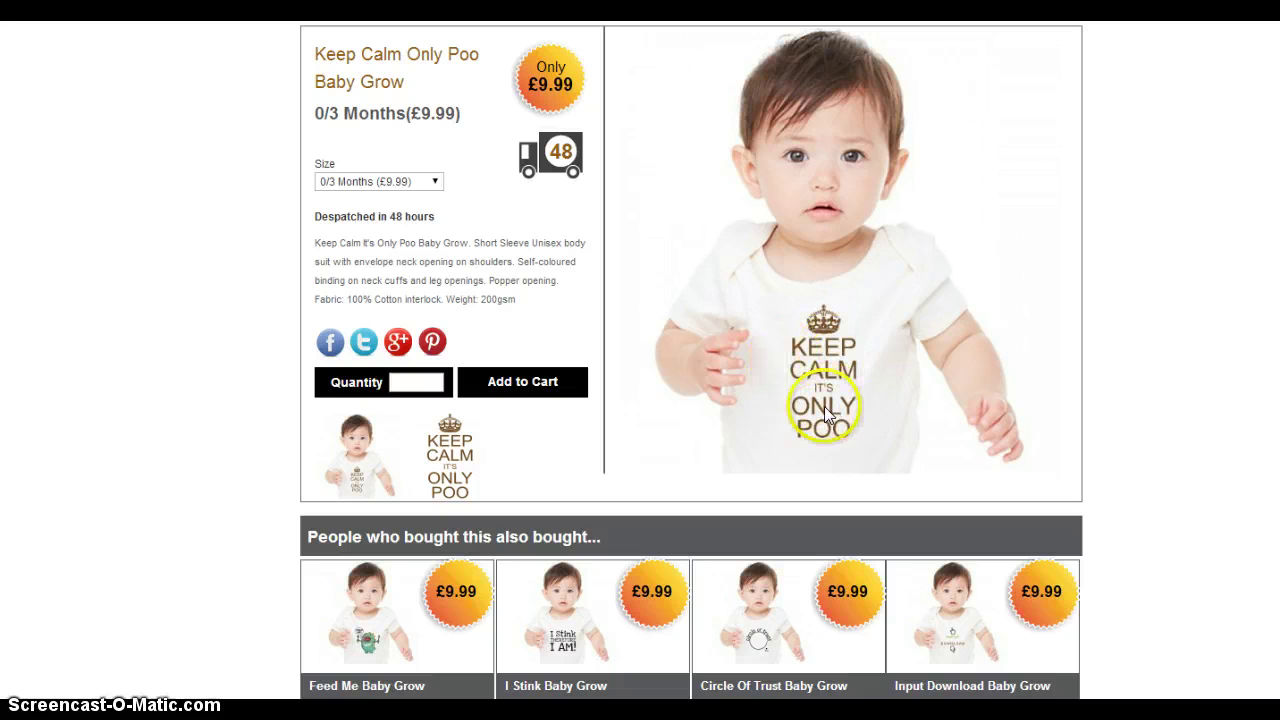
pyautogui.click(358, 182)
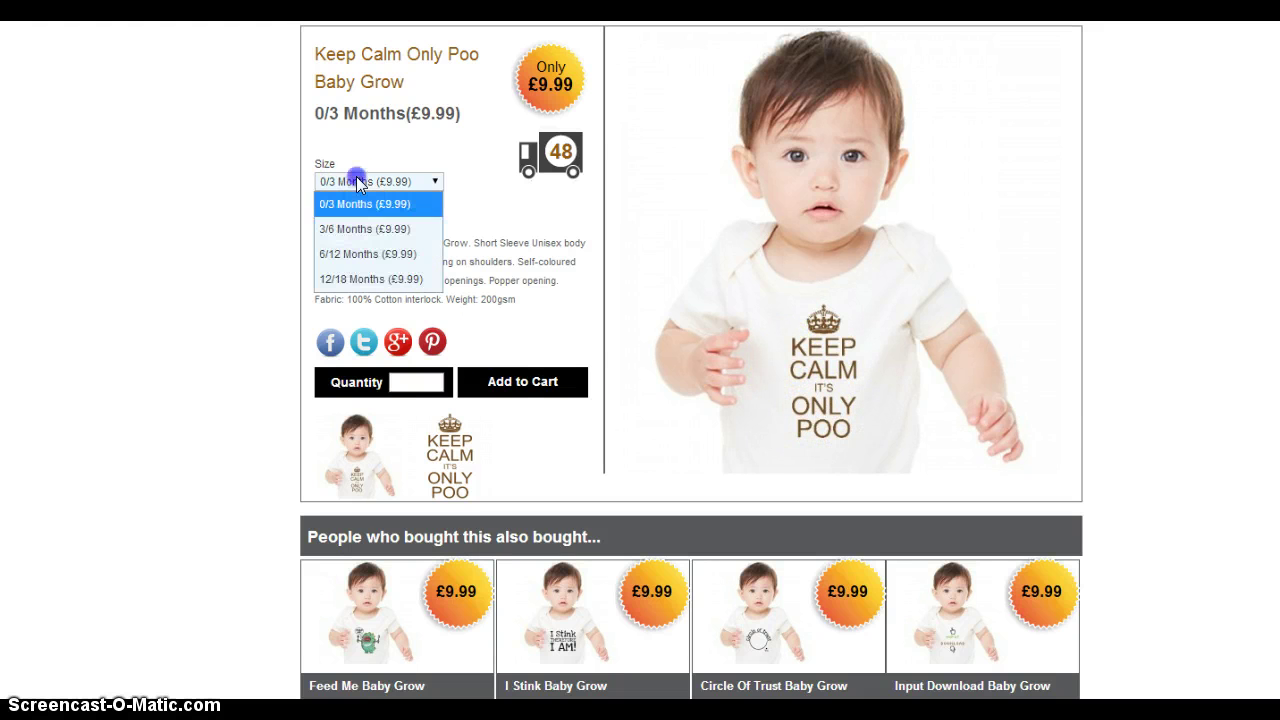
pyautogui.click(358, 182)
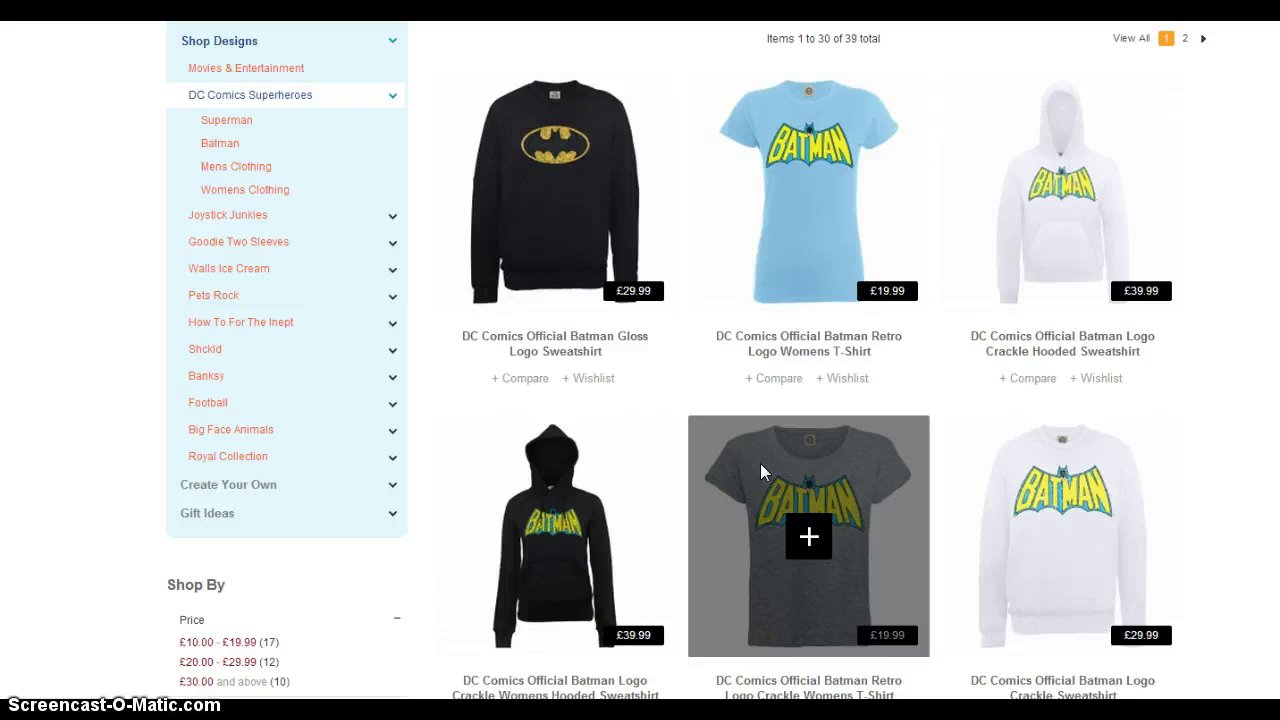
# - Open the product page of the grey DC Comics Official Batman Retro Logo Crackle Womens T-Shirt
pyautogui.click(761, 465)
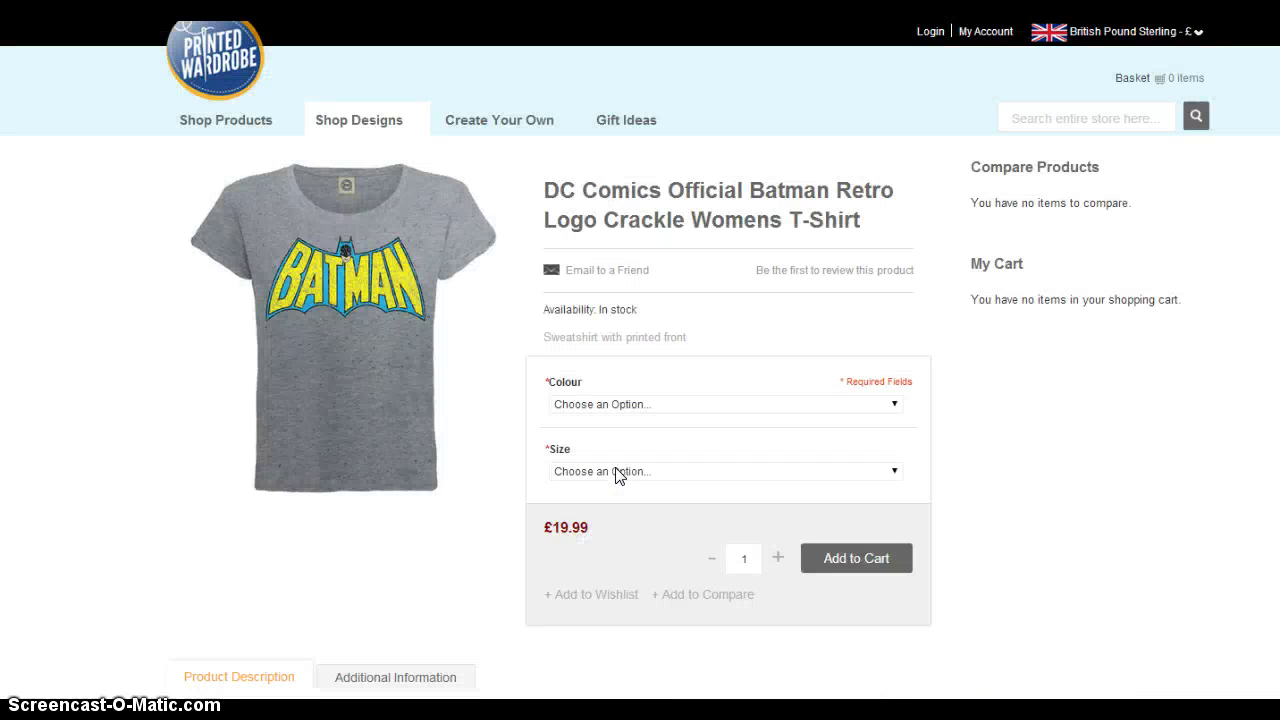
pyautogui.click(813, 558)
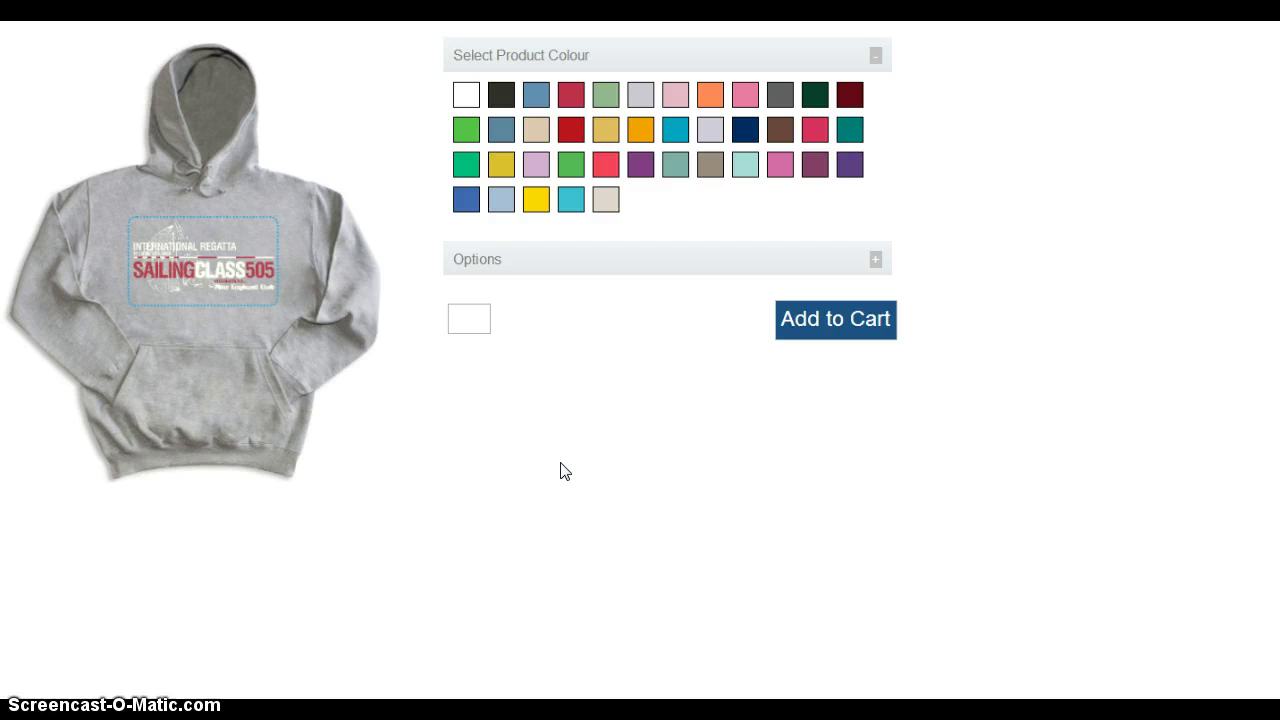
# - Try blue, red and green as the product colour of the Sailing Class 505 hoodie
pyautogui.click(501, 130)
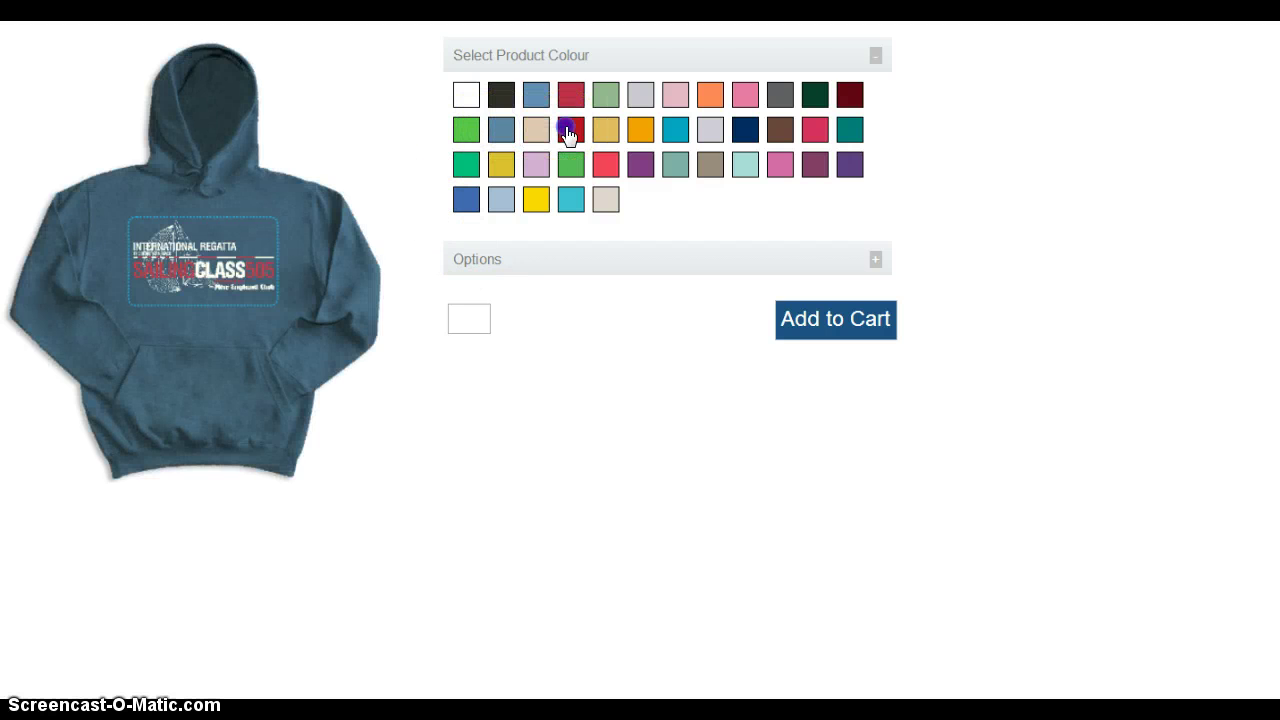
pyautogui.click(570, 131)
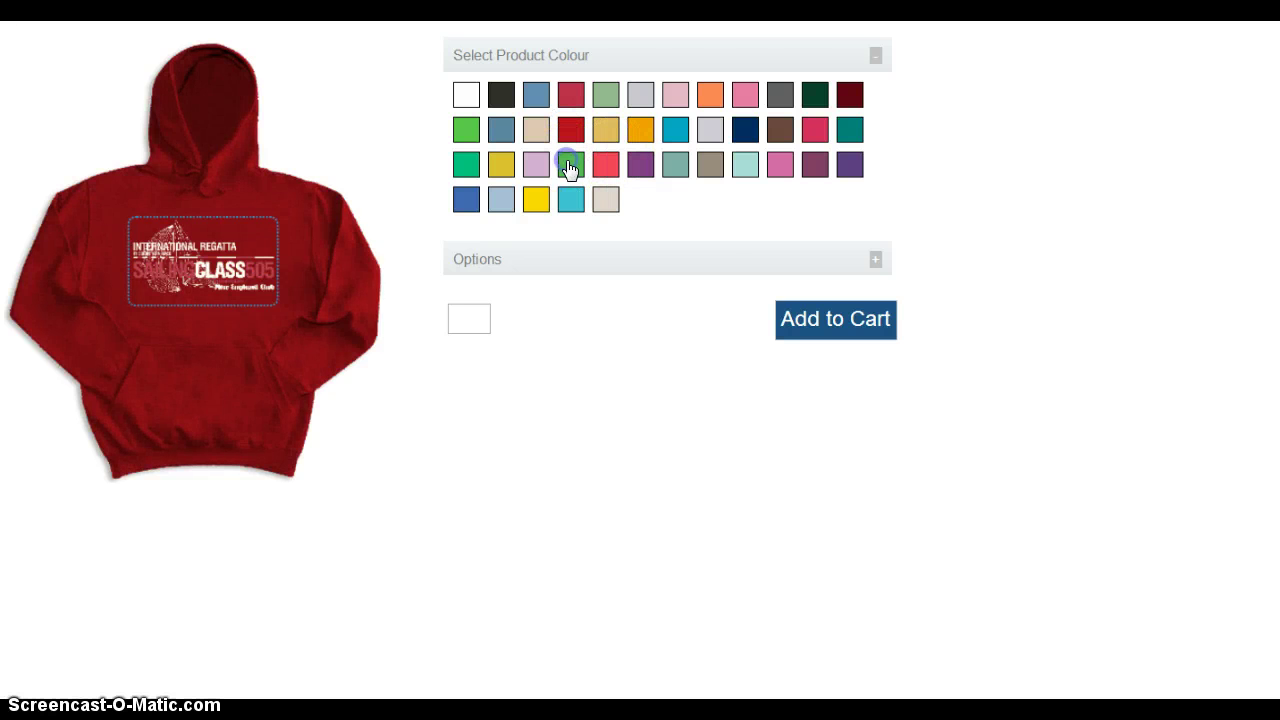
pyautogui.click(571, 166)
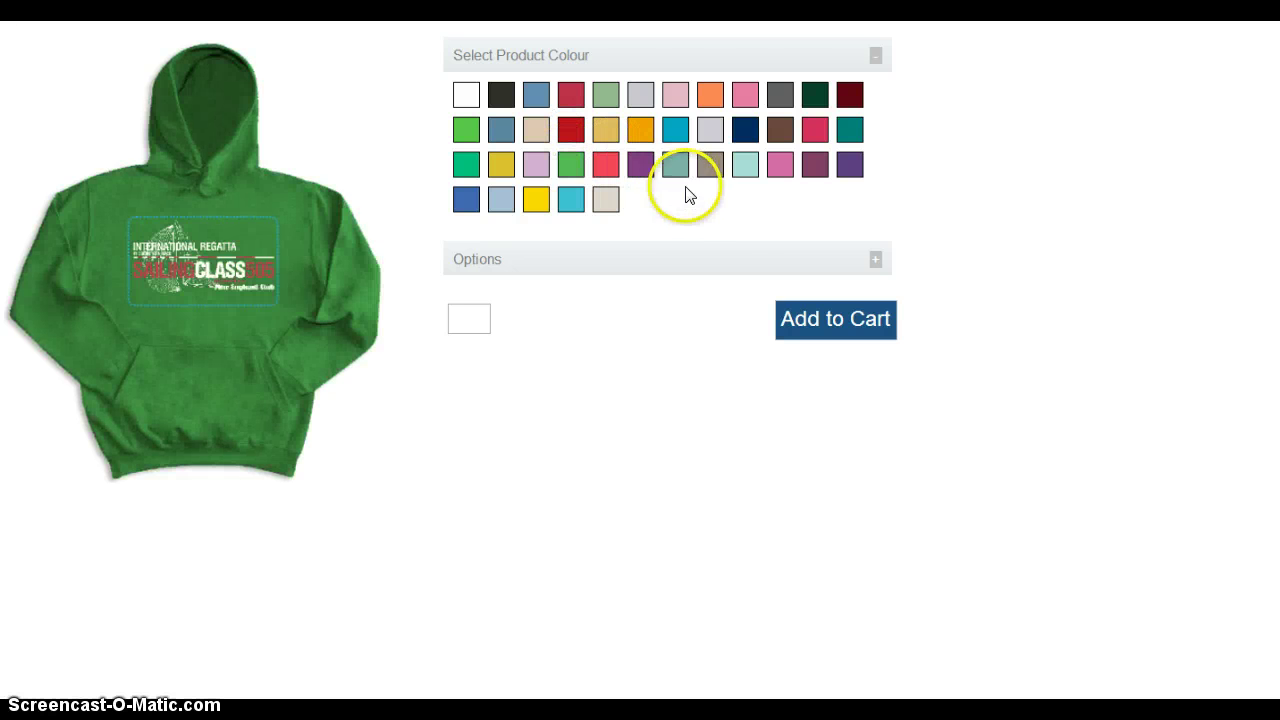
# - Choose size M for the Sailing Class 505 hoodie and set its product colour to white
pyautogui.click(683, 265)
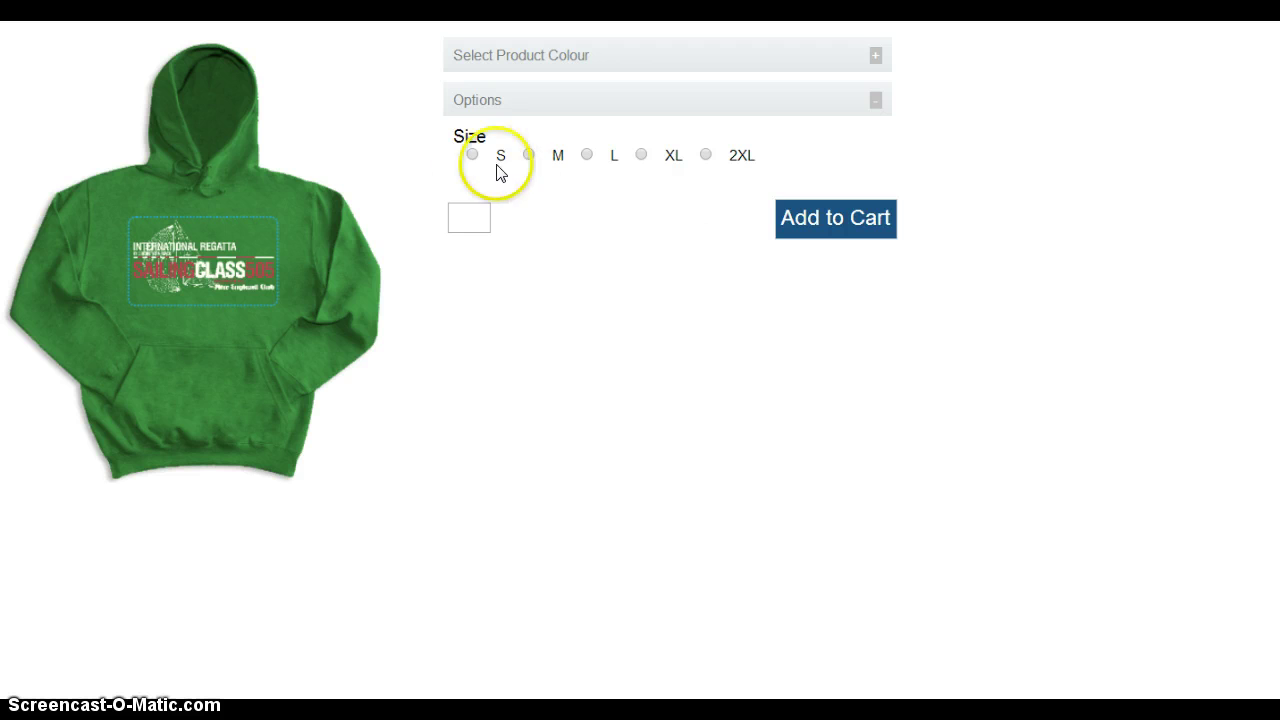
pyautogui.click(529, 155)
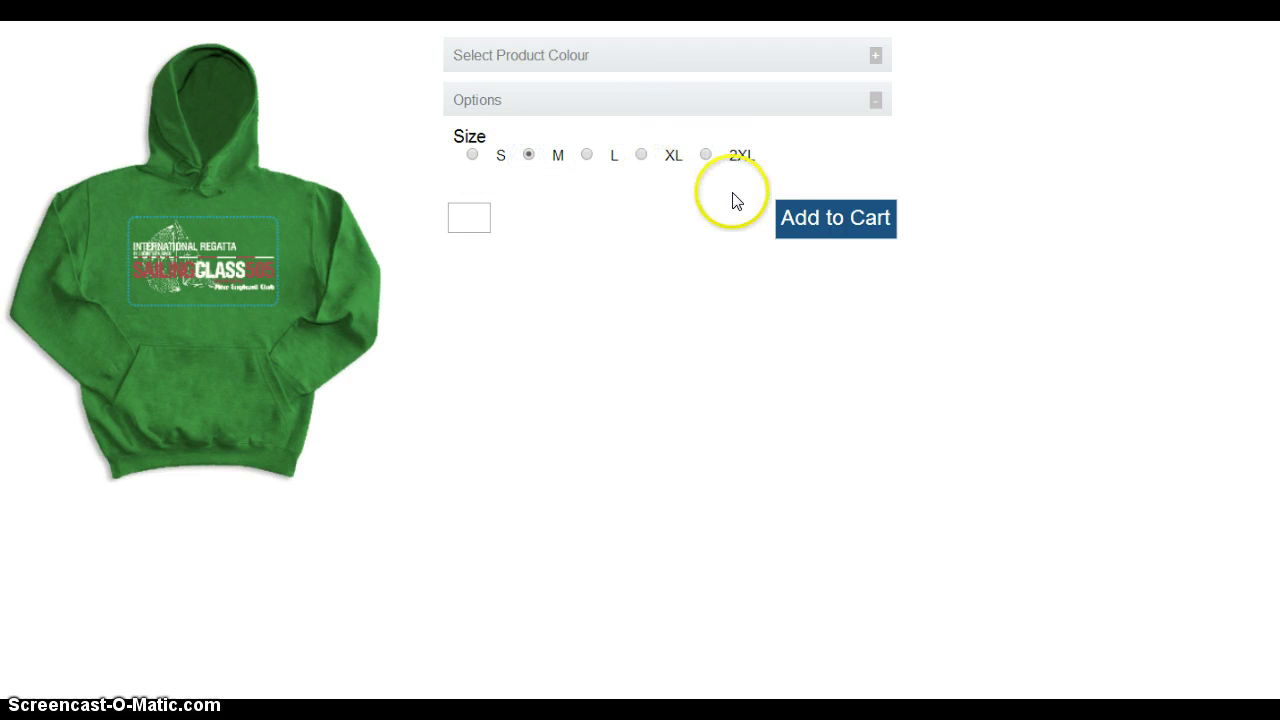
pyautogui.click(689, 55)
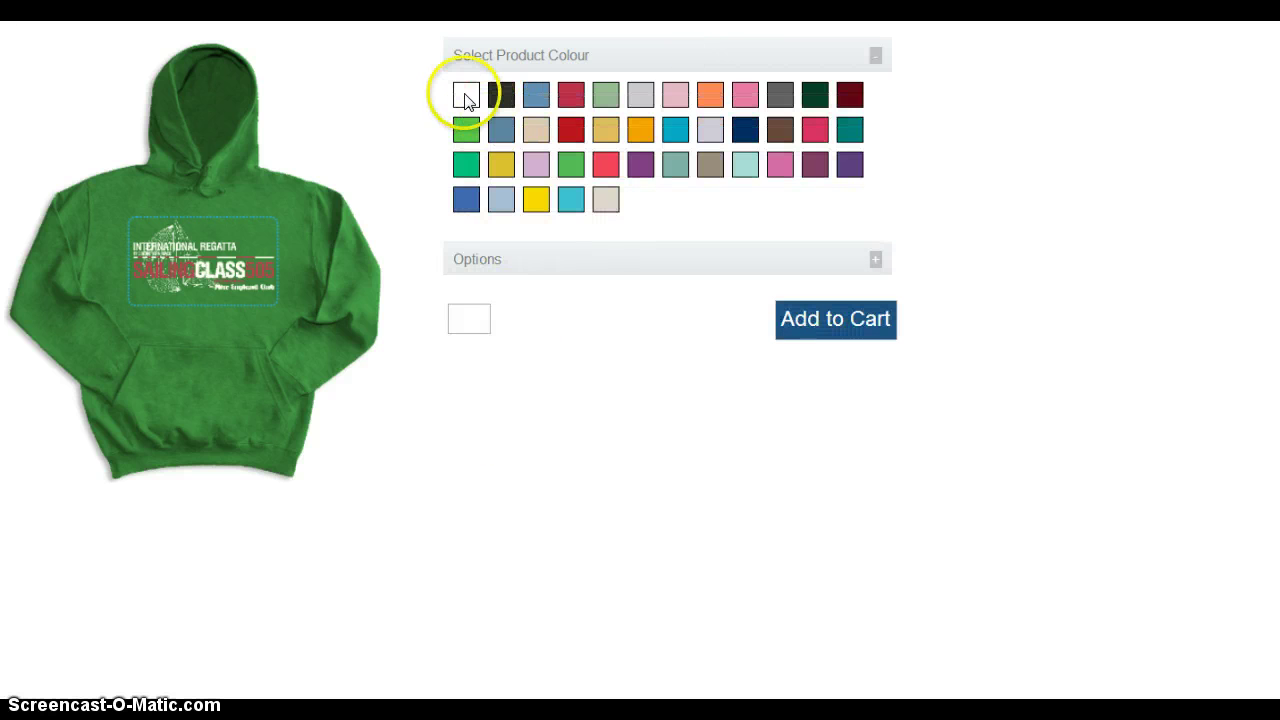
pyautogui.click(466, 94)
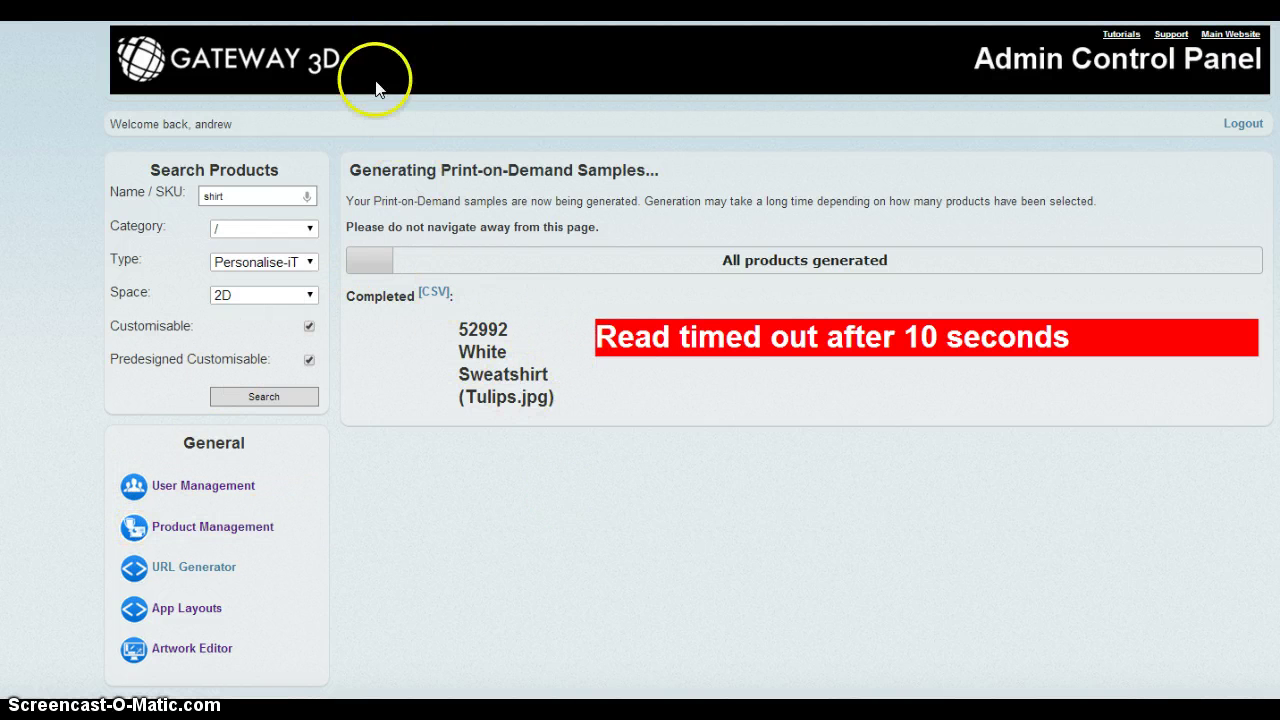
# - Turn the 3D phone case slightly and reduce the size of its tulip image by two increments
pyautogui.scroll(-3, 233, 496)
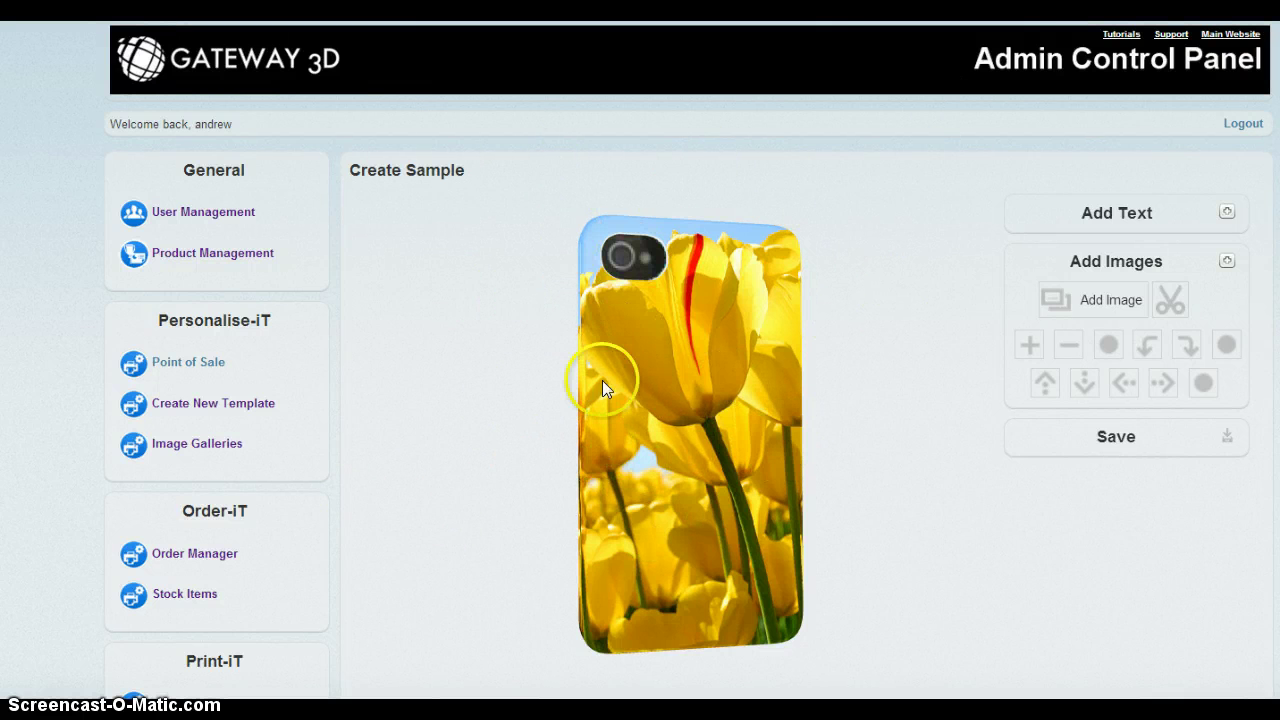
pyautogui.moveTo(654, 436); pyautogui.dragTo(599, 440)
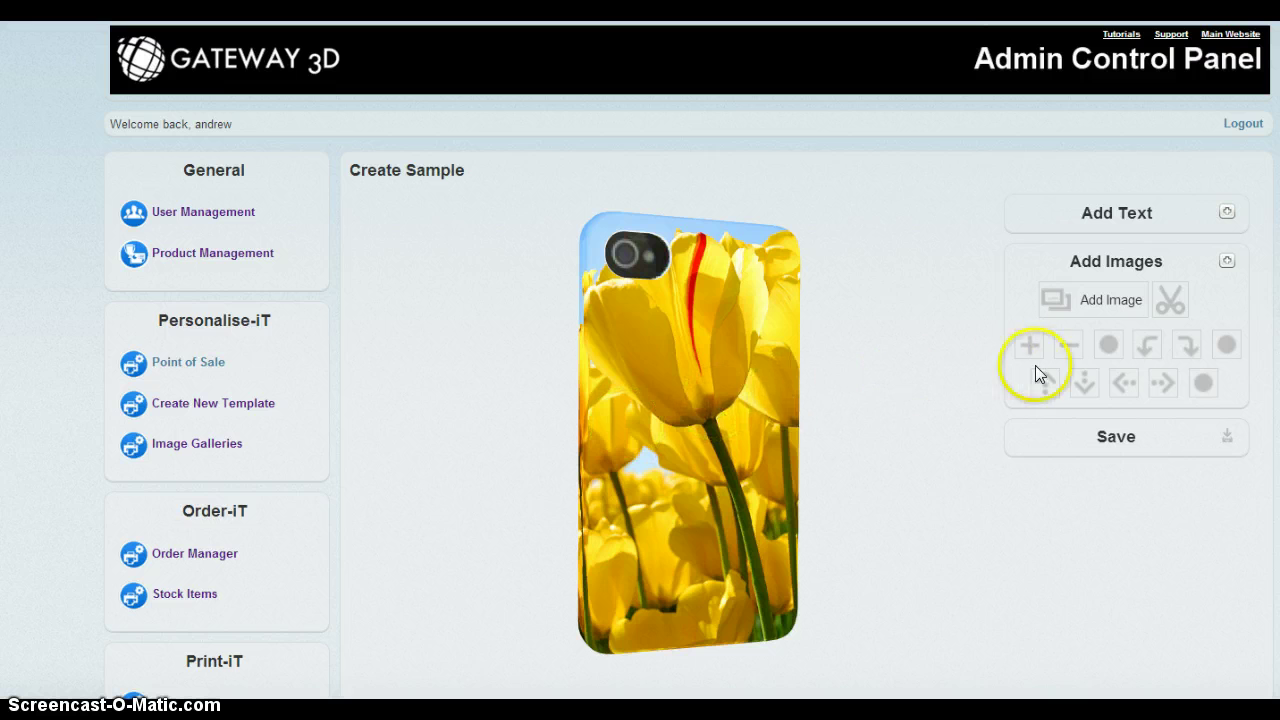
pyautogui.click(1066, 345)
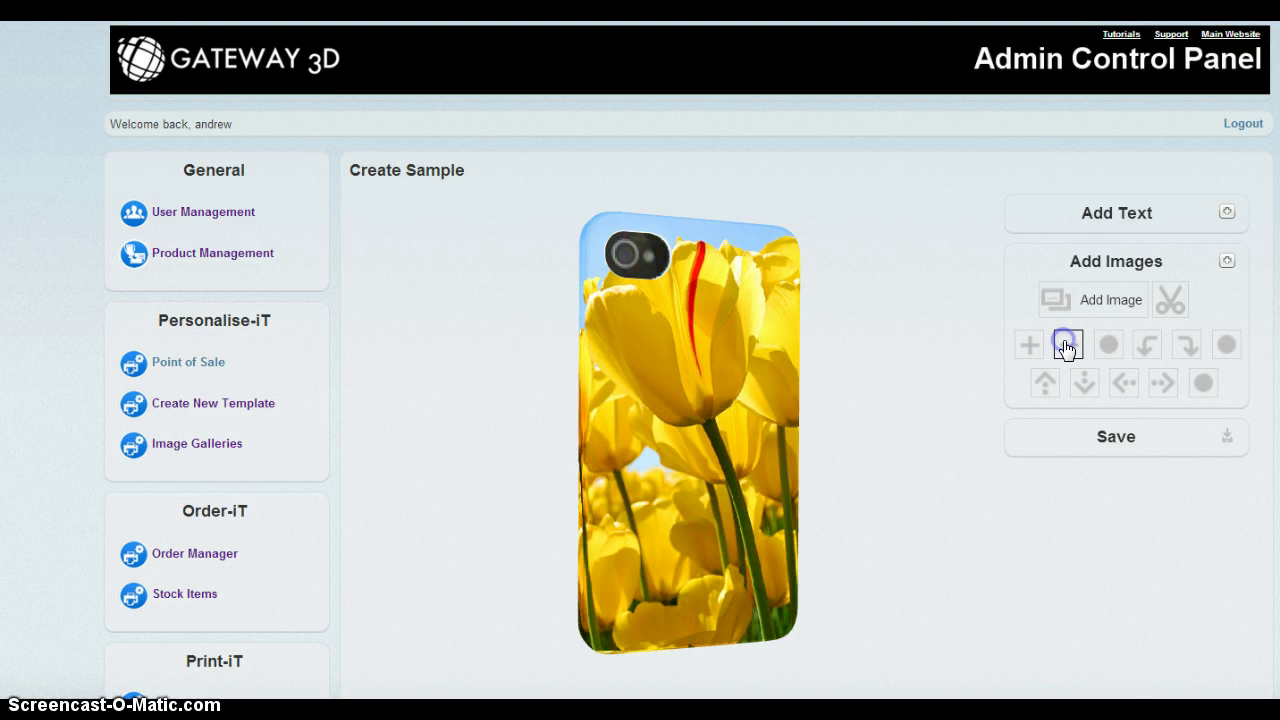
pyautogui.click(1066, 345)
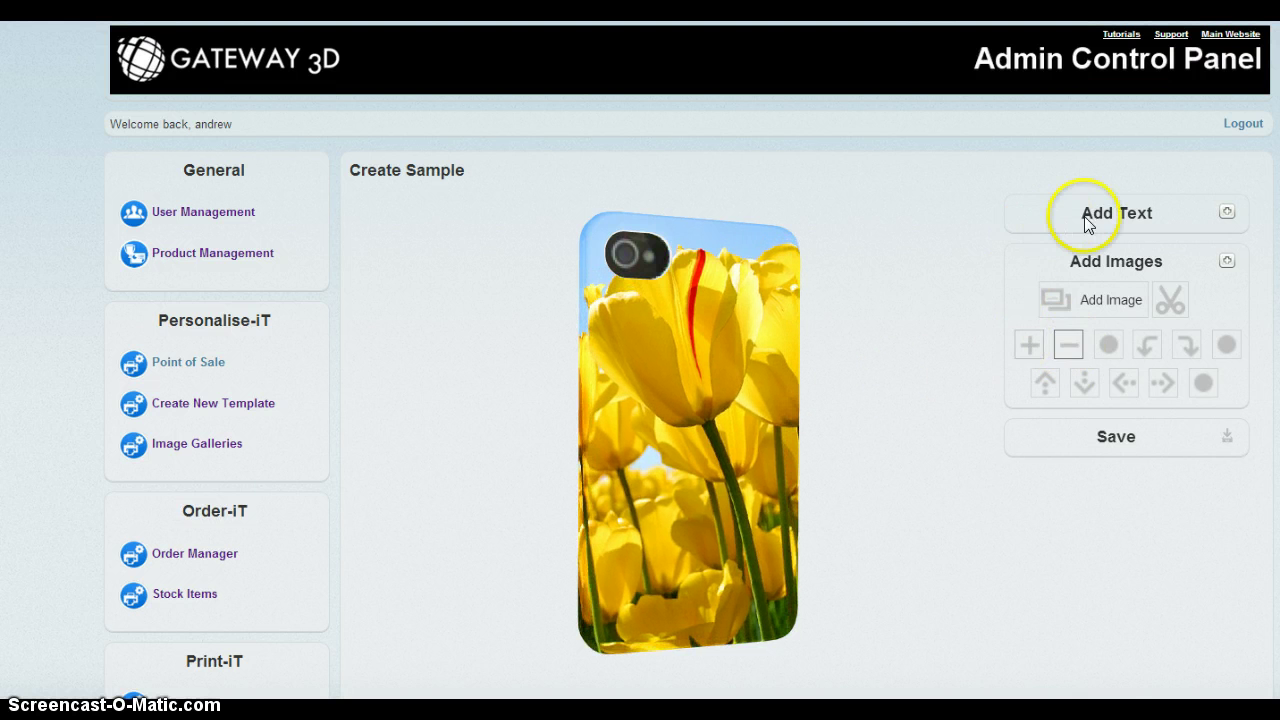
# - Add "Flower" as the first line of text on the phone case sample and inspect it in 3D
pyautogui.click(1114, 215)
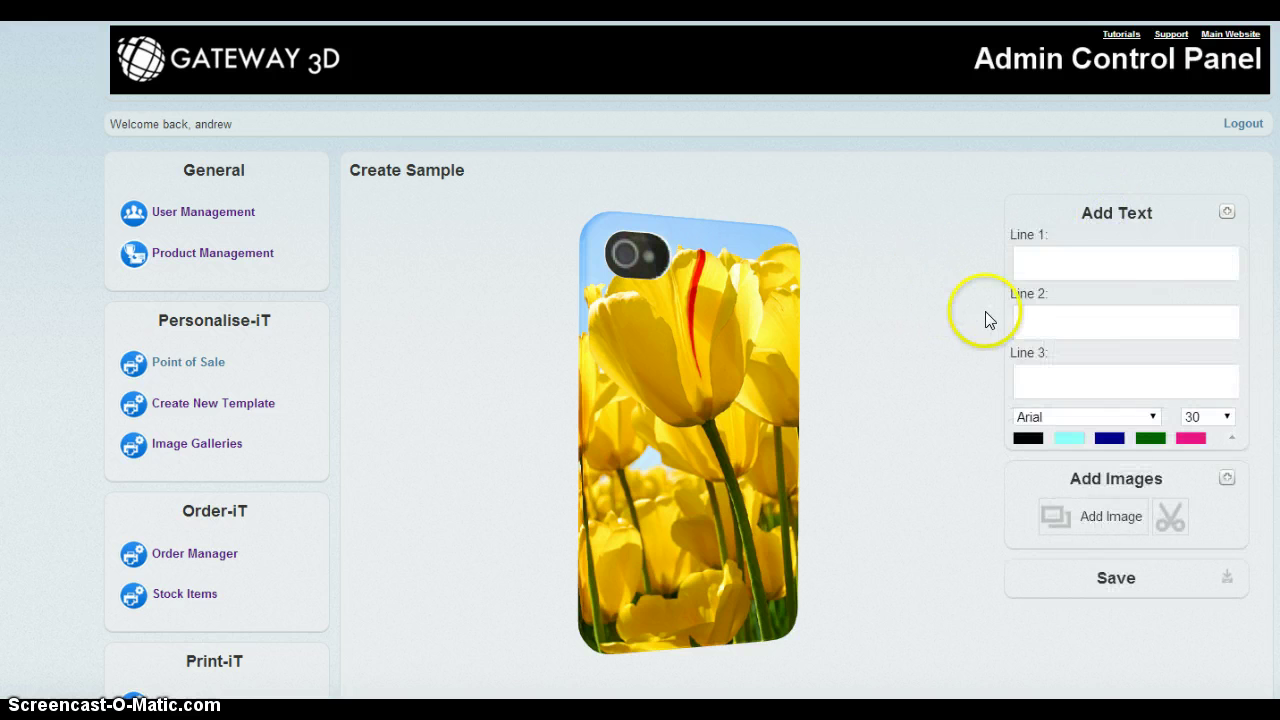
pyautogui.click(1043, 262)
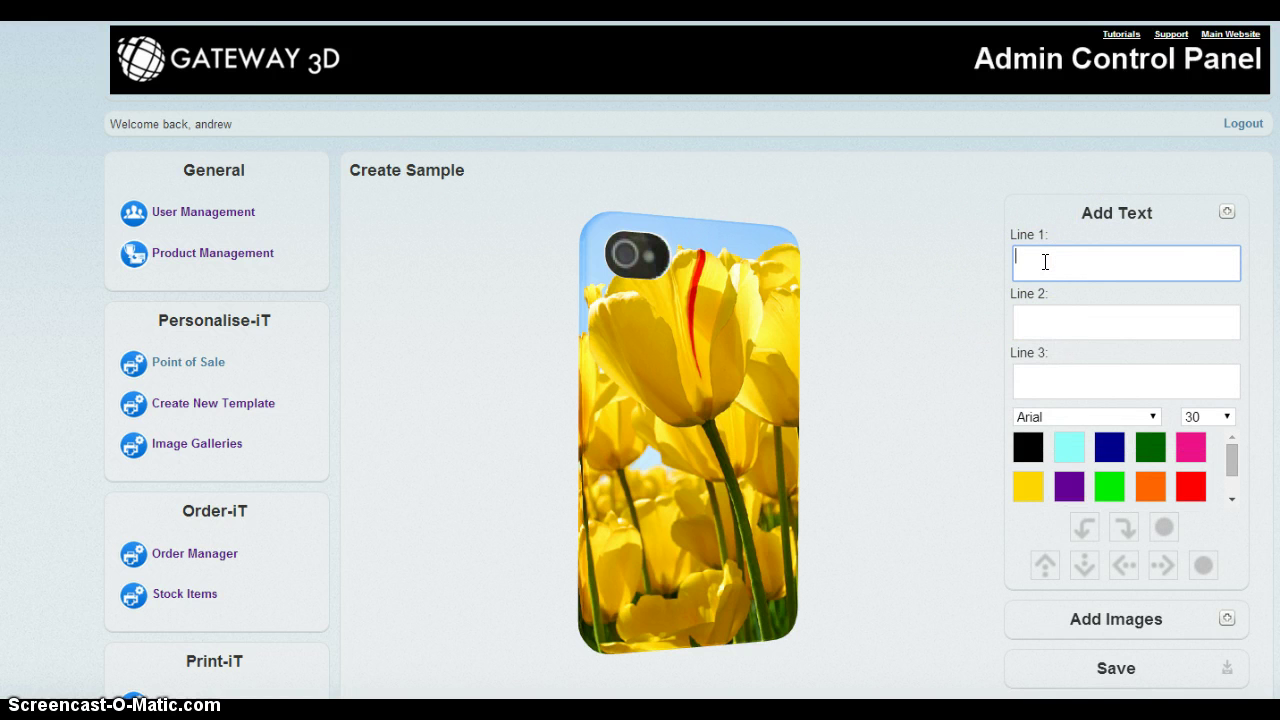
pyautogui.write('F')
pyautogui.write('lower')
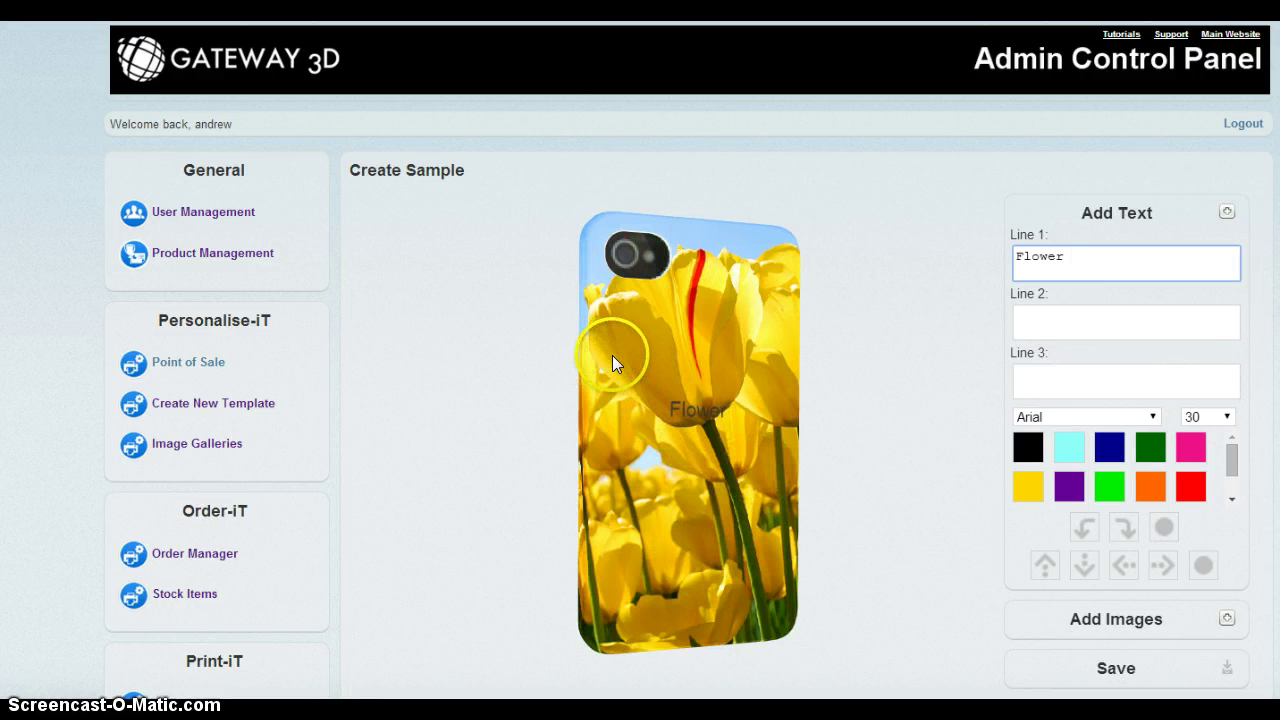
pyautogui.moveTo(612, 358); pyautogui.dragTo(585, 360)
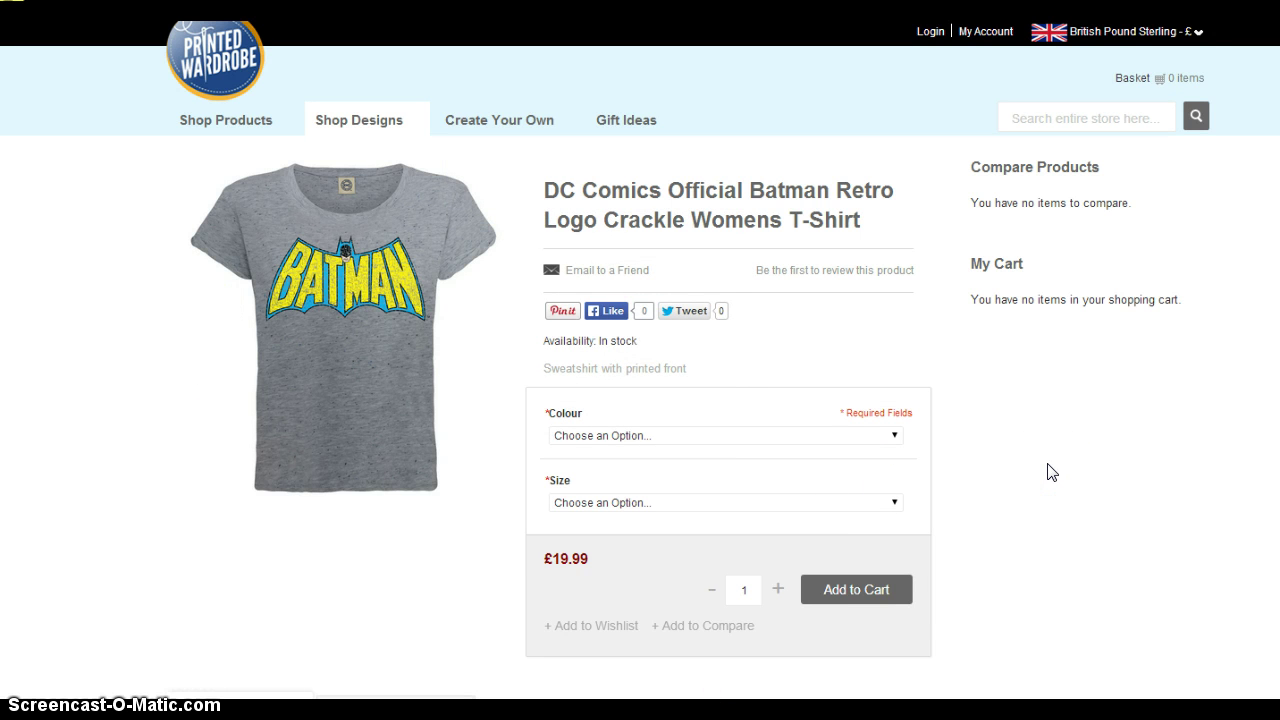
# - Return from the T-shirt page to the Batman category and look through its product listing
pyautogui.hotkey('alt', 'Left')
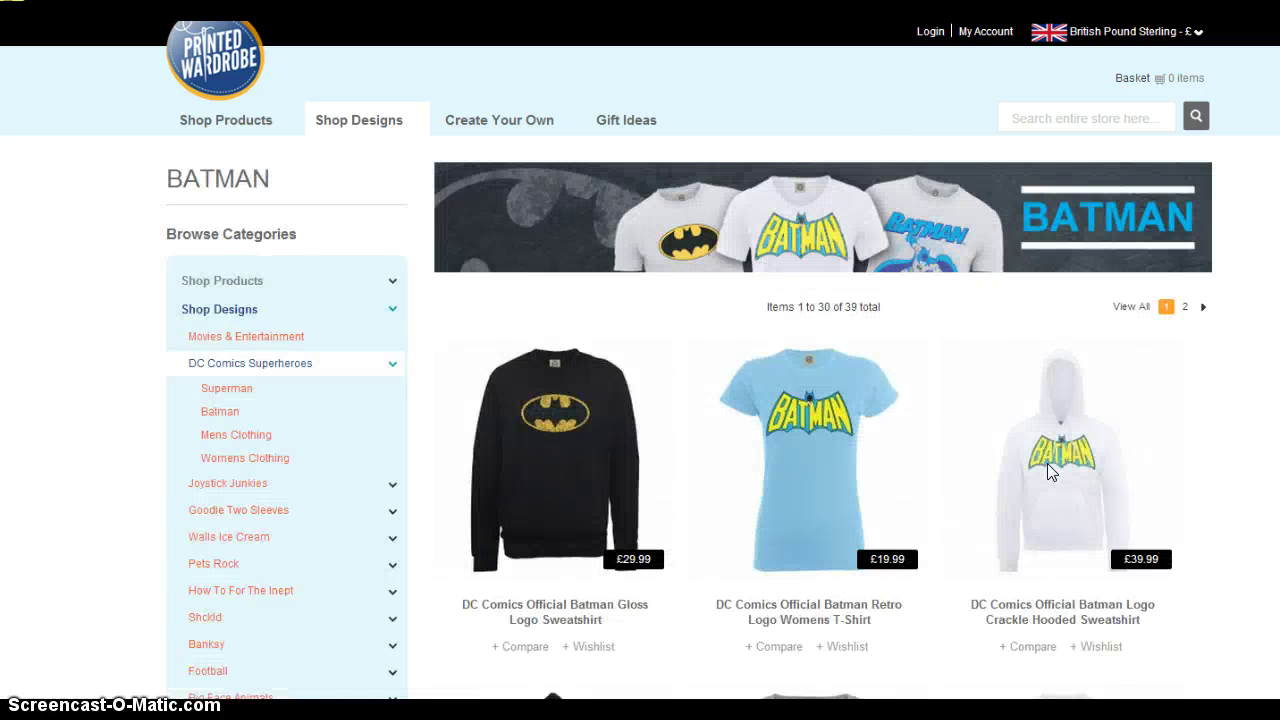
pyautogui.scroll(-3, 1047, 463)
pyautogui.click(555, 178)
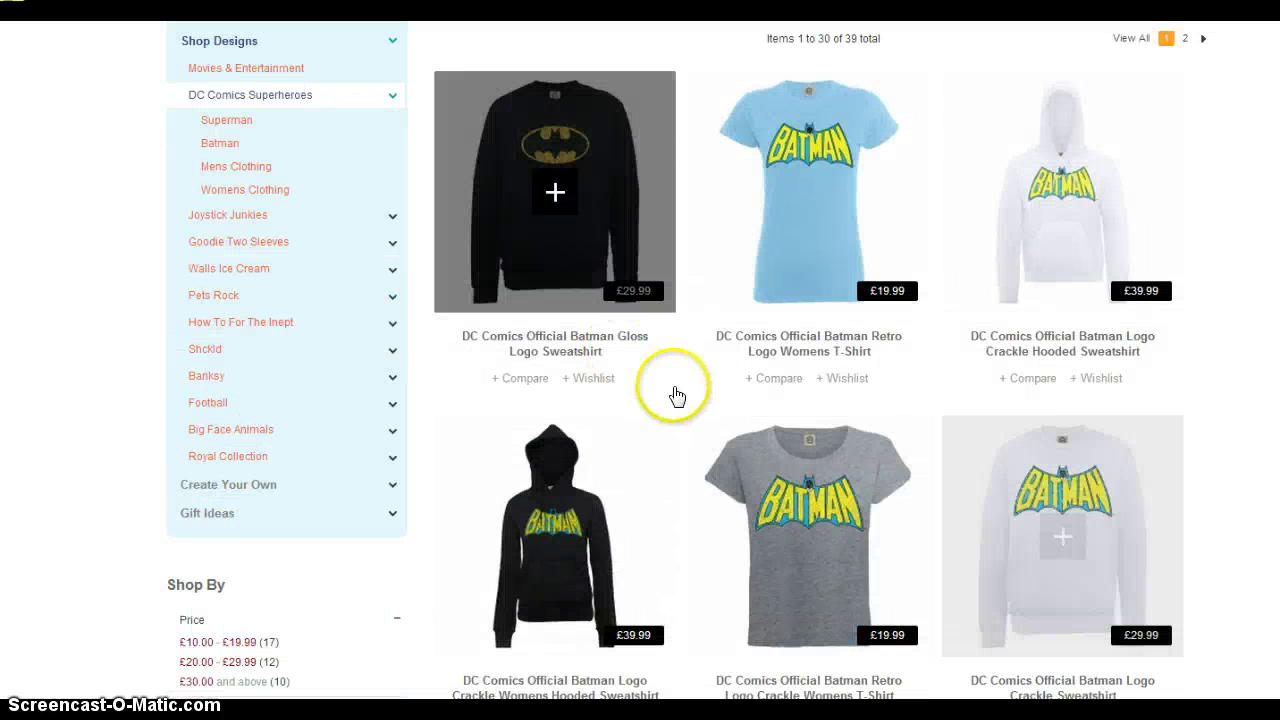
pyautogui.scroll(-3, 668, 410)
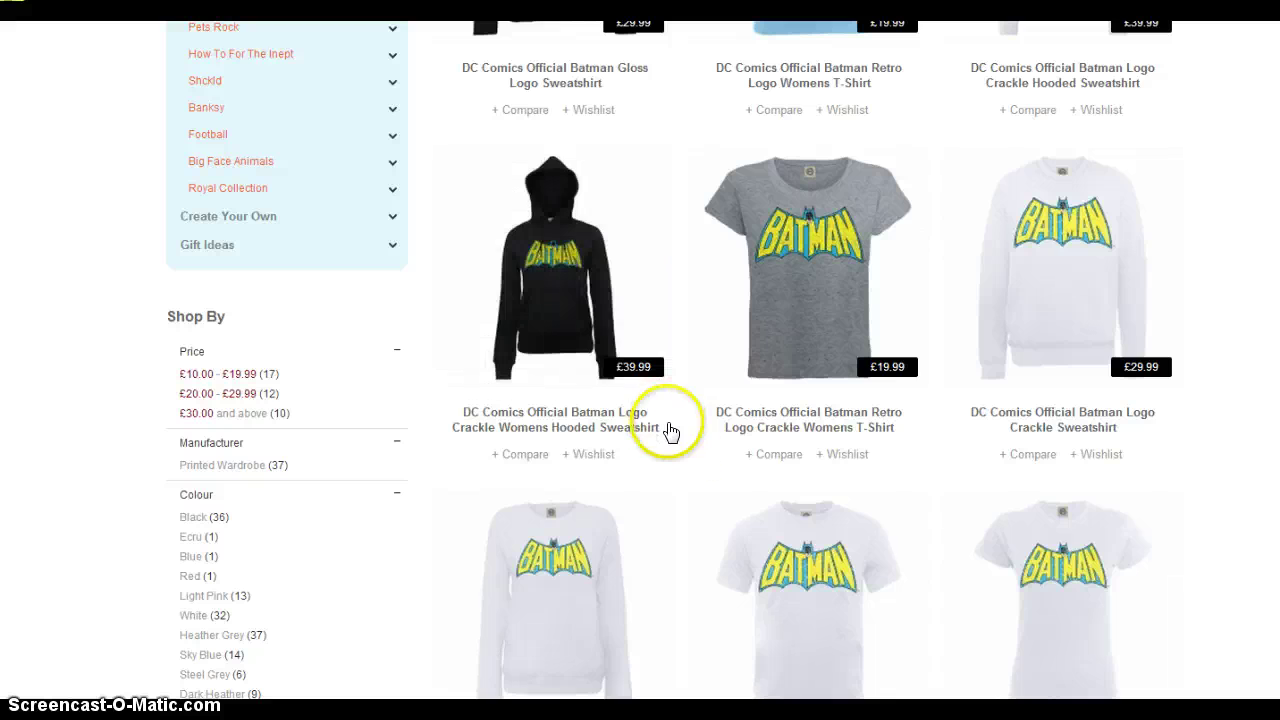
pyautogui.scroll(4, 677, 452)
pyautogui.click(611, 470)
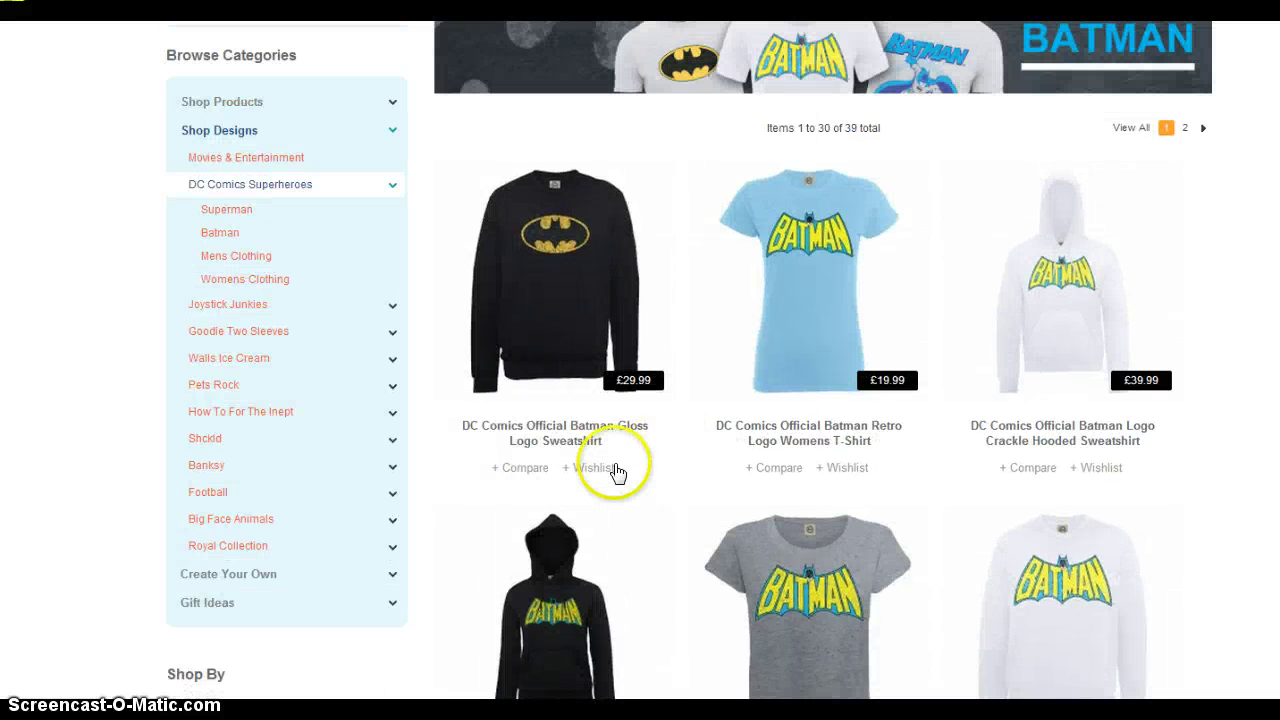